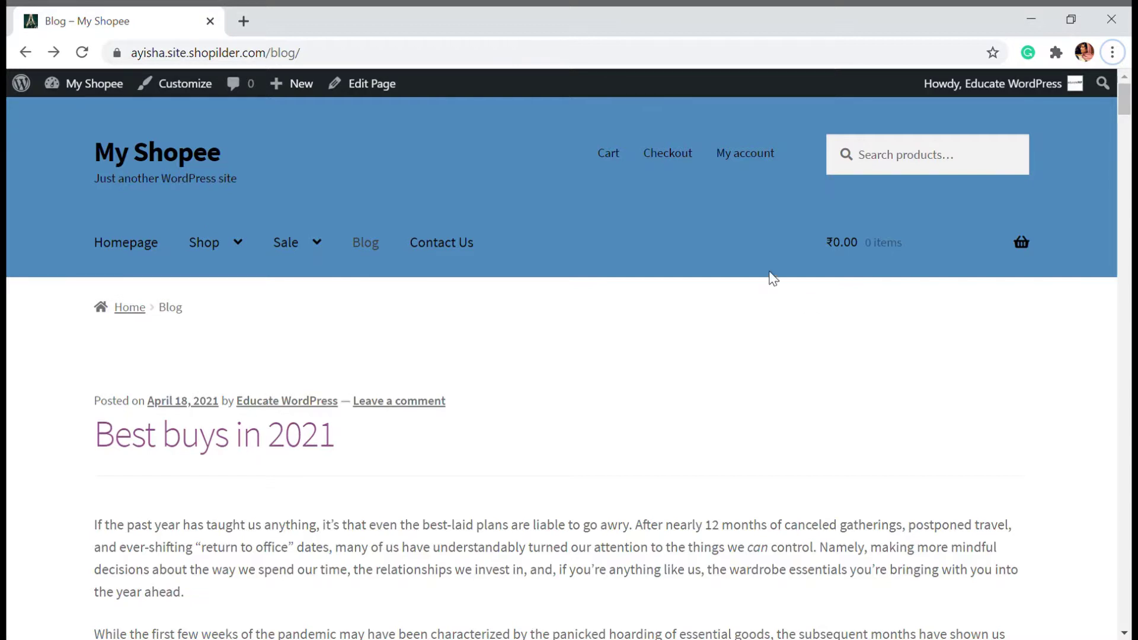
Step: Go to the site's dashboard, open the page for adding plugins and search the plugin directory for "aspose"
scroll(764, 297, down, 1)
scroll(616, 341, down, 3)
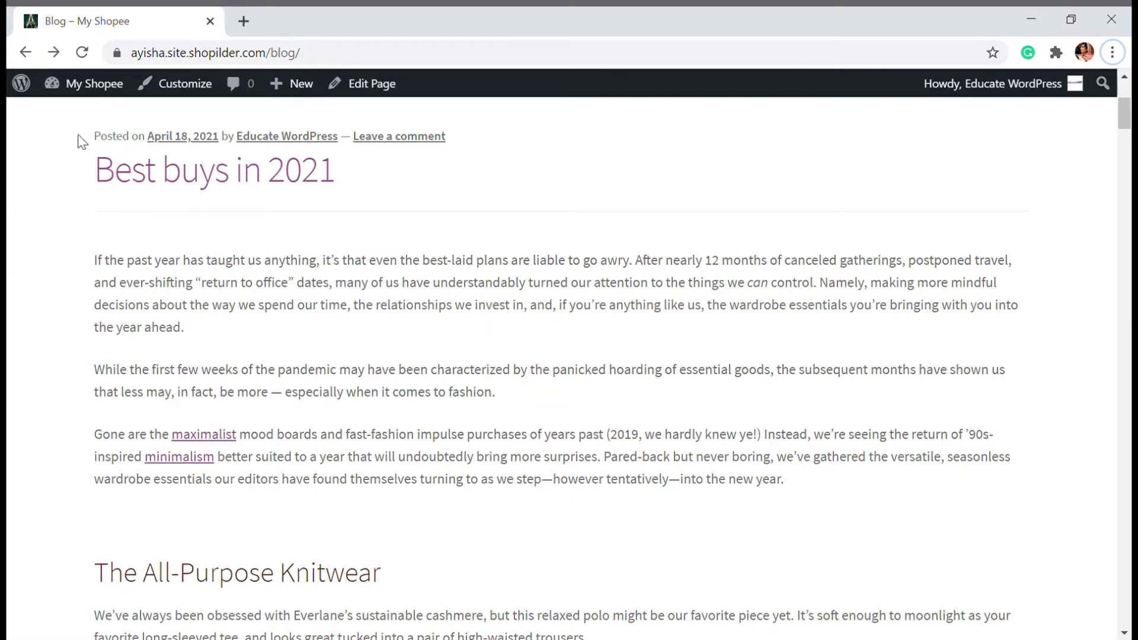
mouse_move(104, 106)
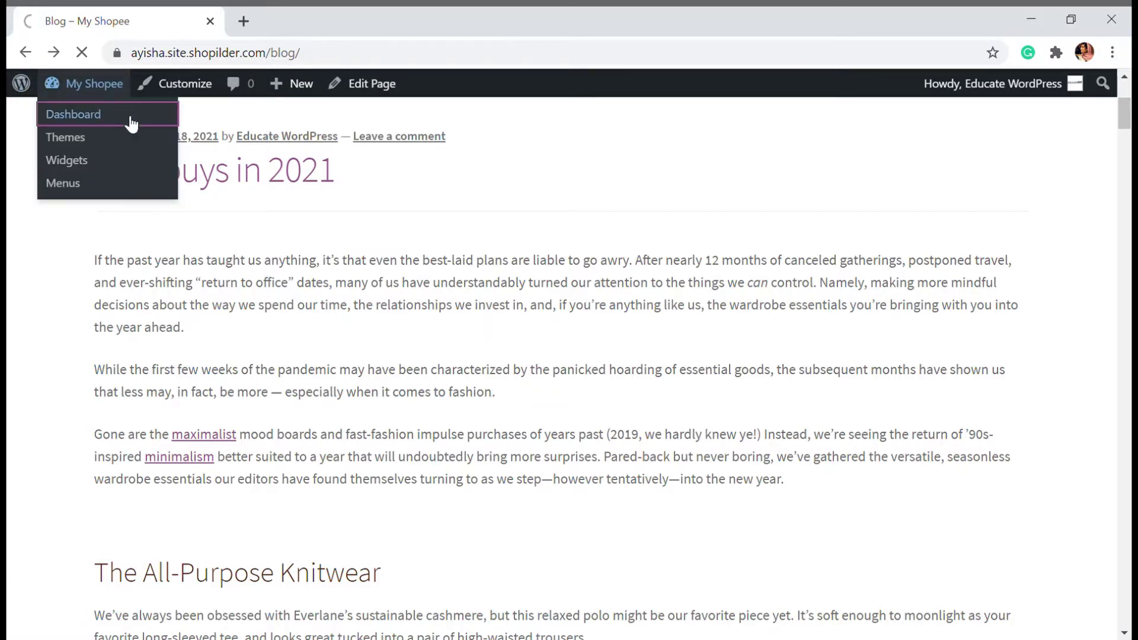
click(132, 119)
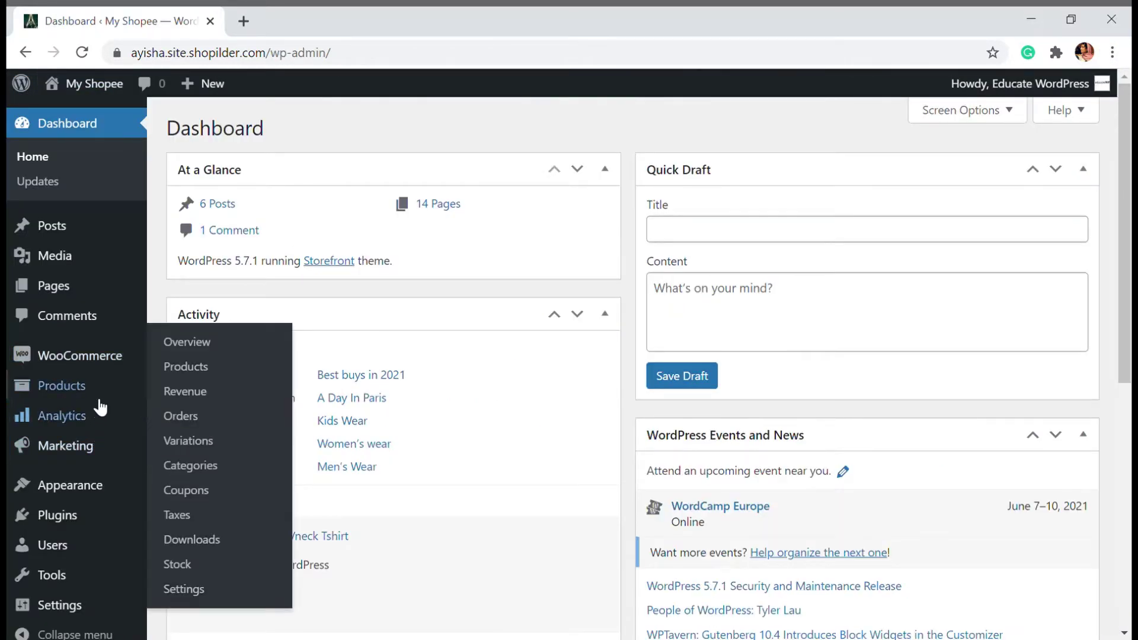
click(91, 516)
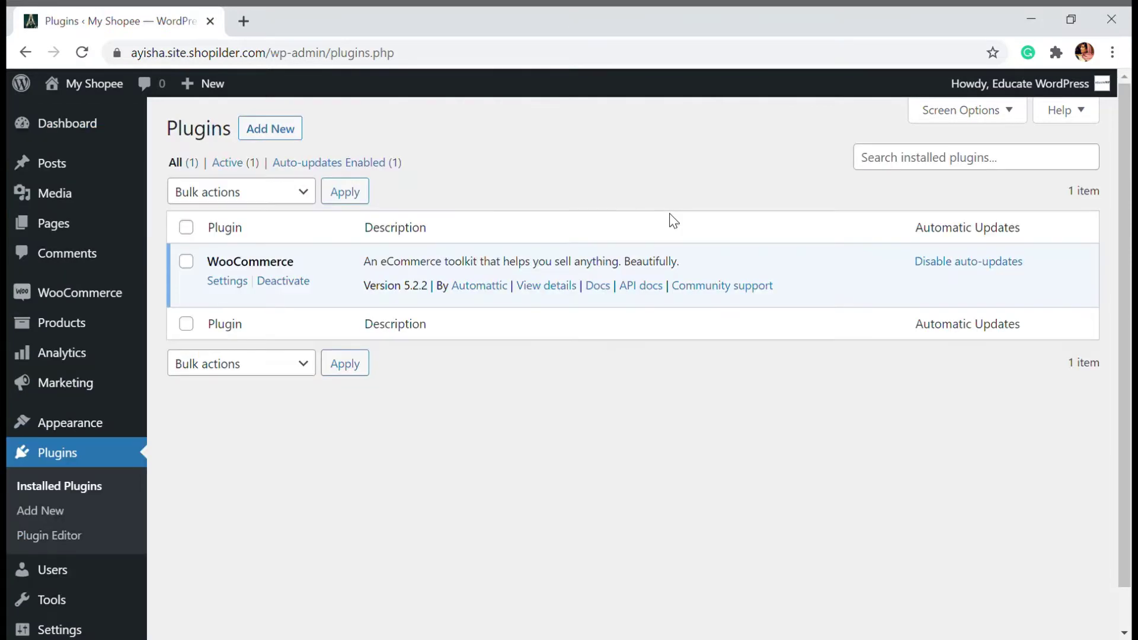
click(286, 125)
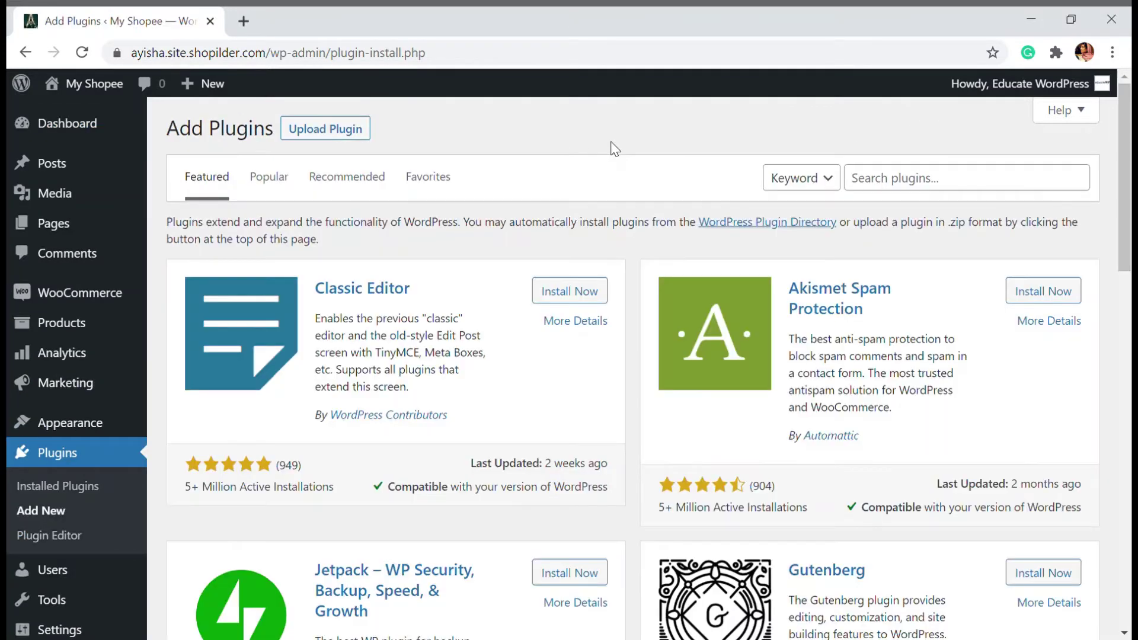
click(902, 188)
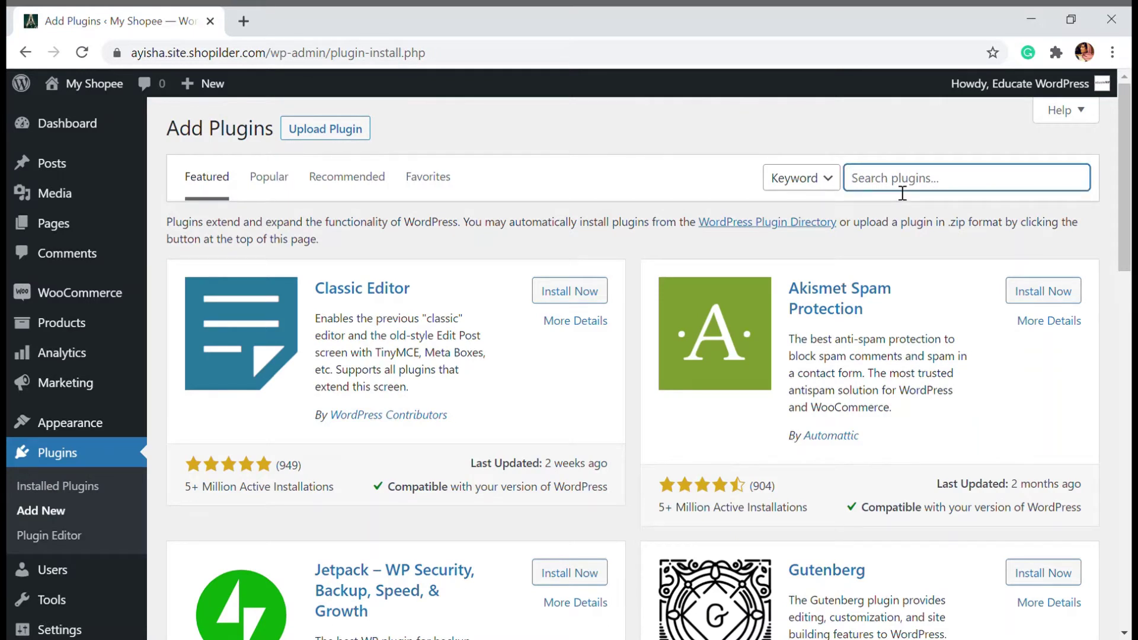
text(aspose)
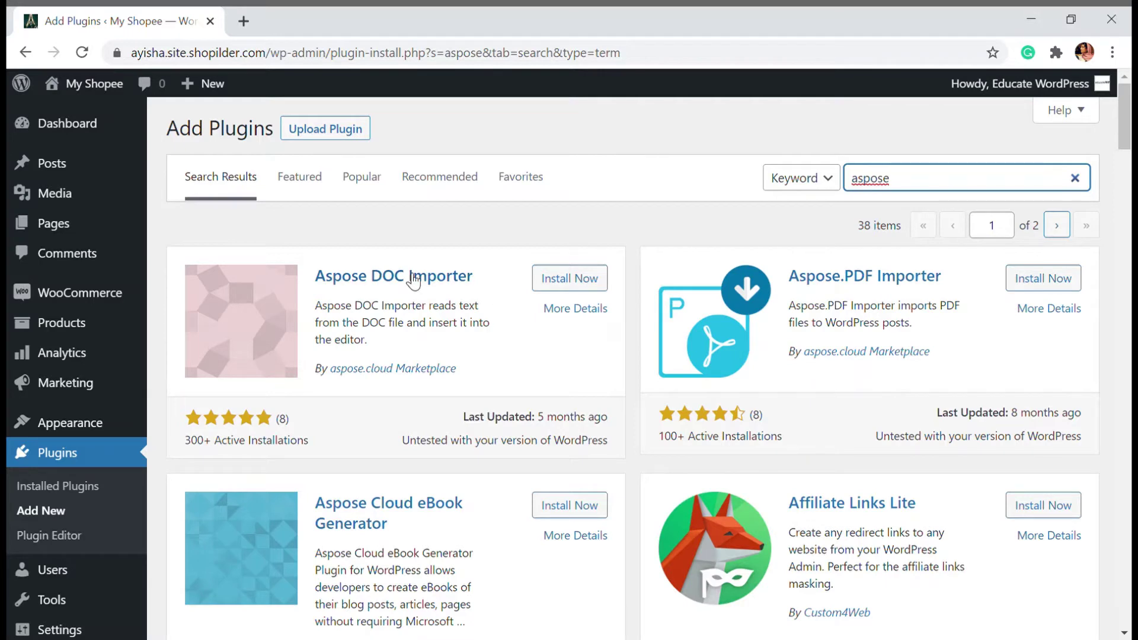
Step: Find the Aspose.Words Exporter plugin in the search results, then install and activate it
scroll(851, 313, down, 2)
scroll(853, 318, down, 4)
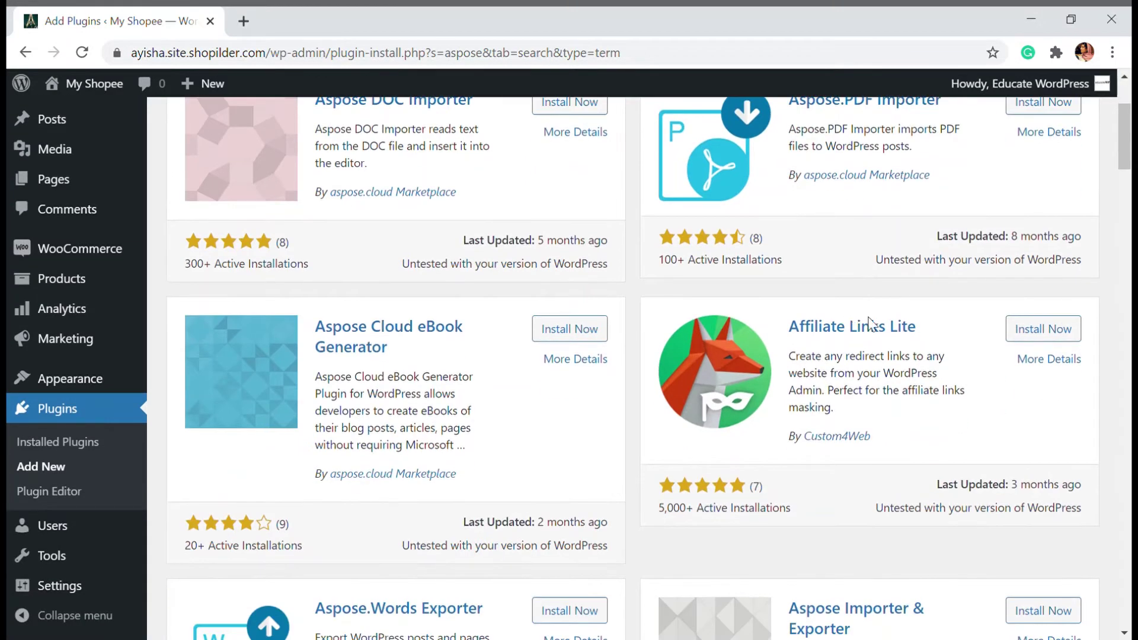
scroll(468, 391, down, 1)
scroll(468, 392, down, 1)
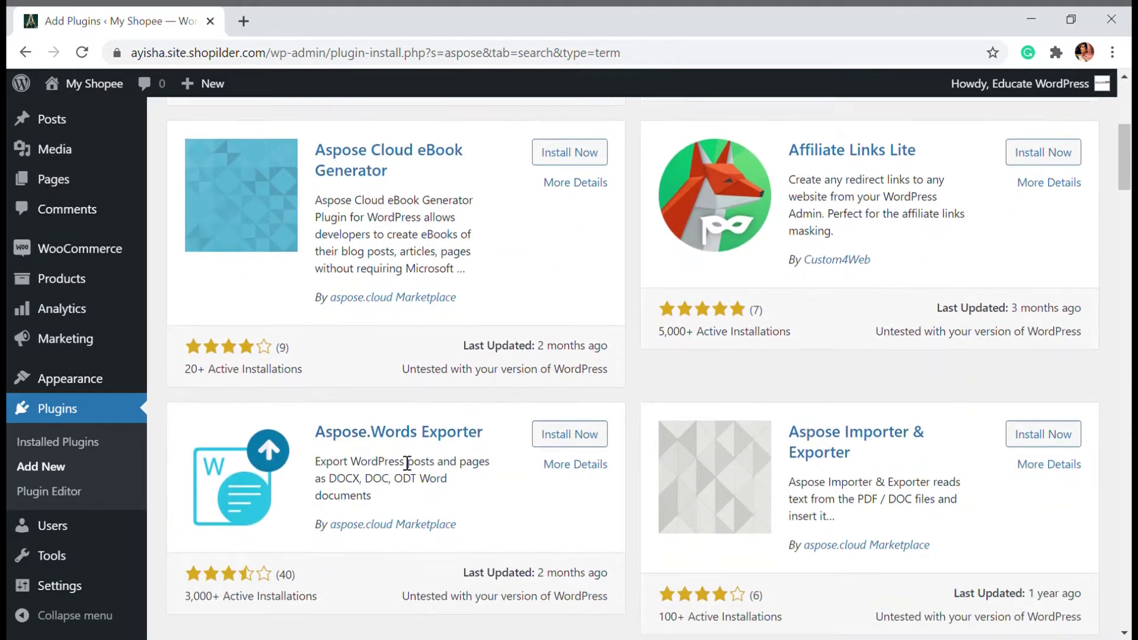
scroll(434, 447, down, 3)
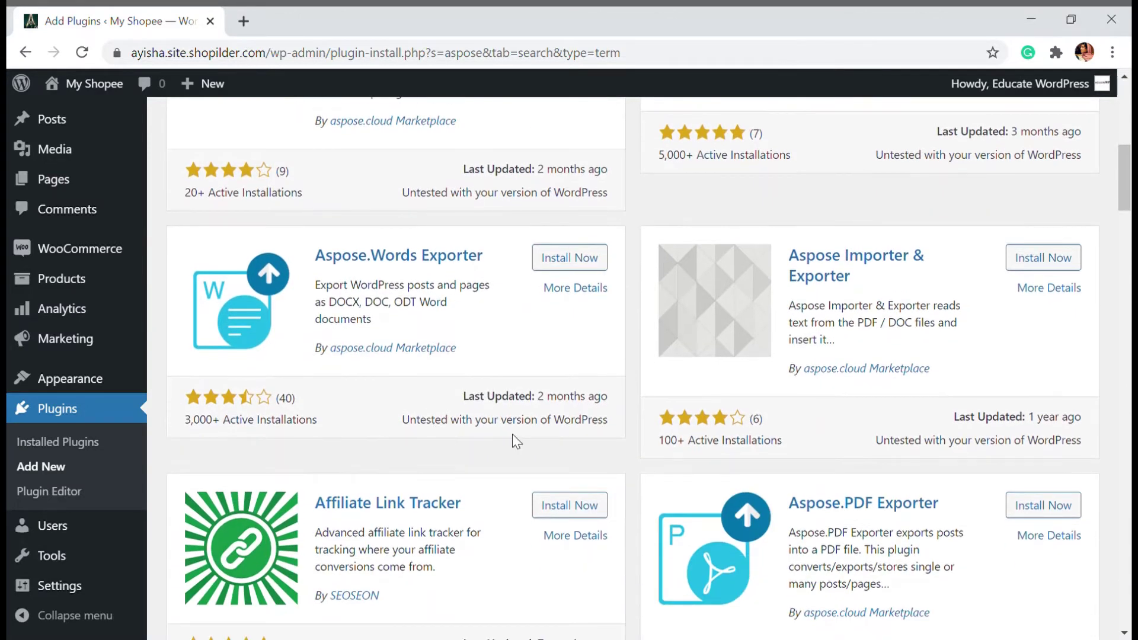
scroll(877, 305, down, 1)
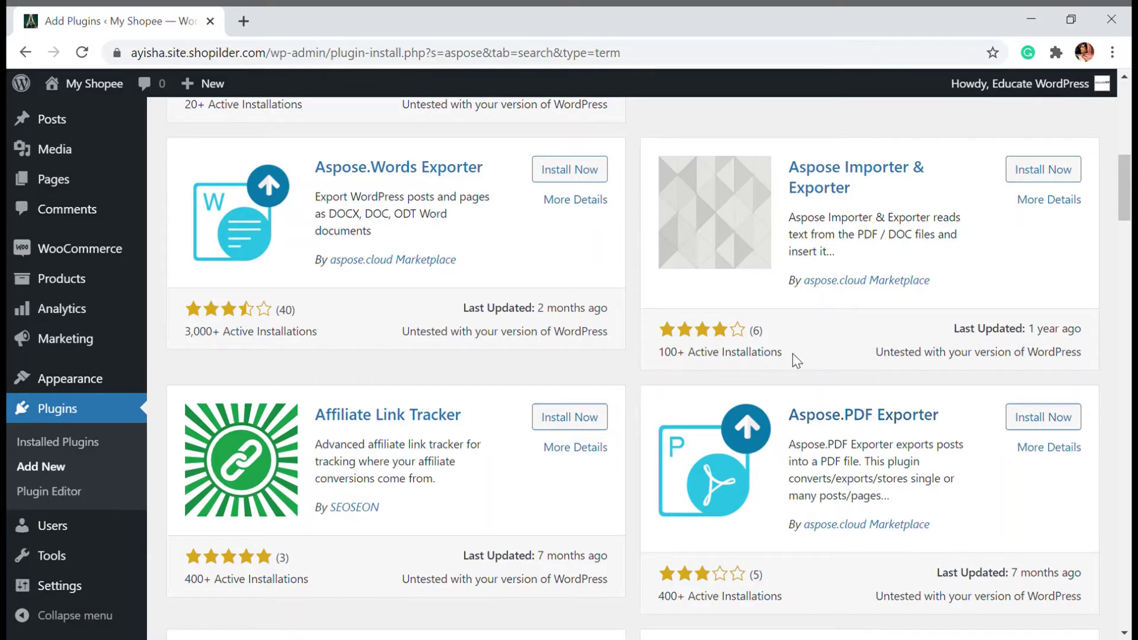
scroll(498, 245, up, 1)
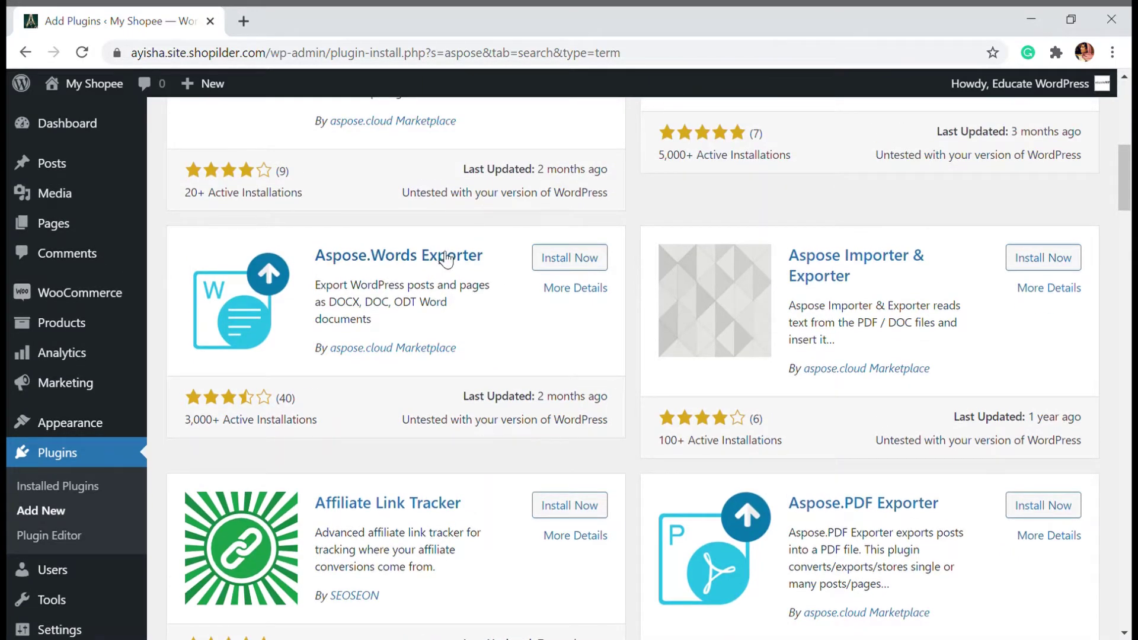
click(594, 263)
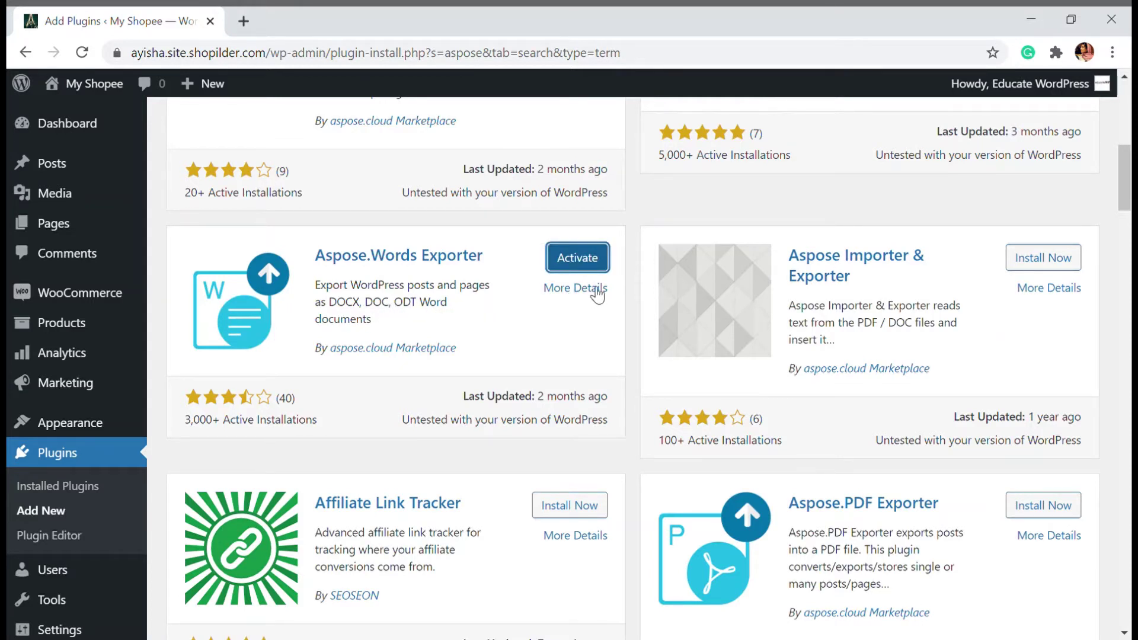
click(584, 261)
Step: Open the list of all posts and enable free and unlimited access for Aspose.Words Exporter
scroll(287, 411, down, 2)
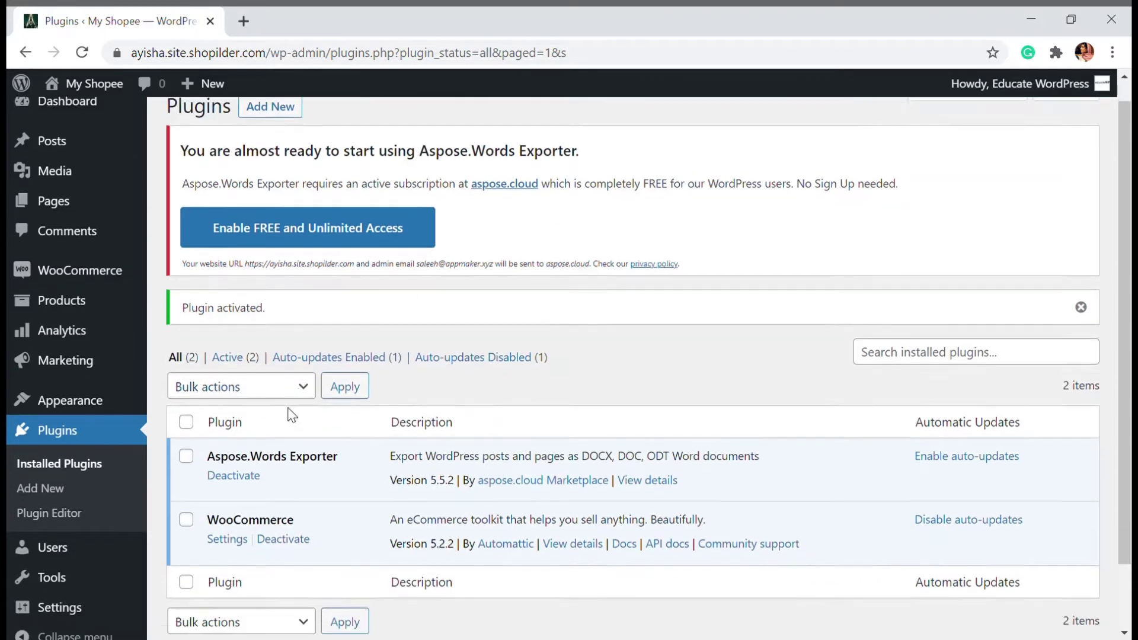
scroll(71, 249, up, 2)
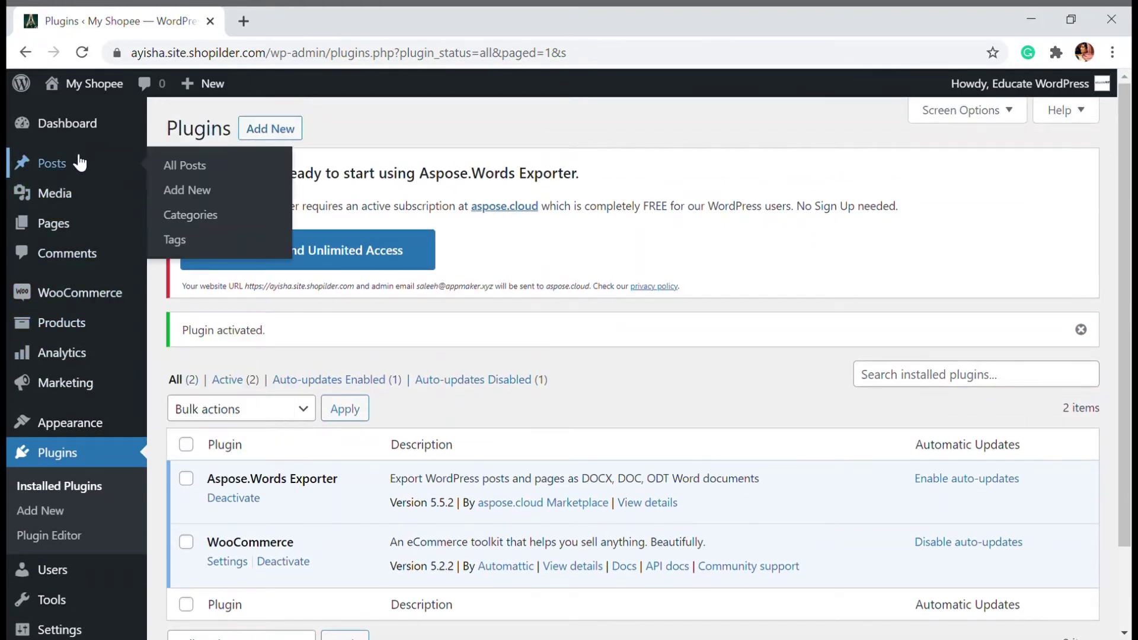
click(77, 166)
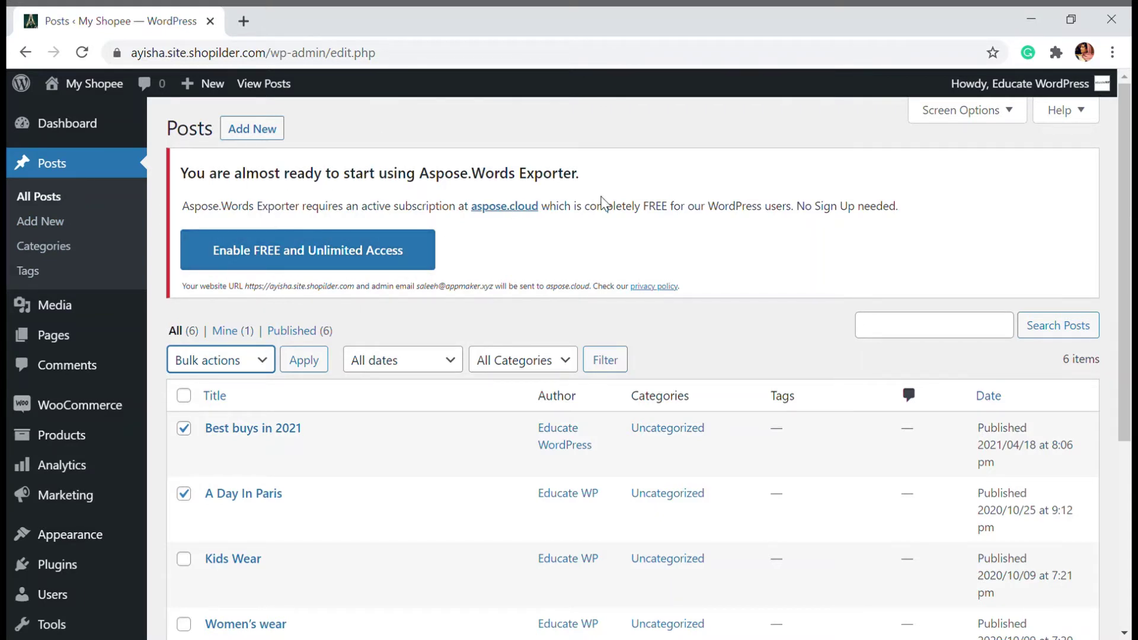
click(322, 264)
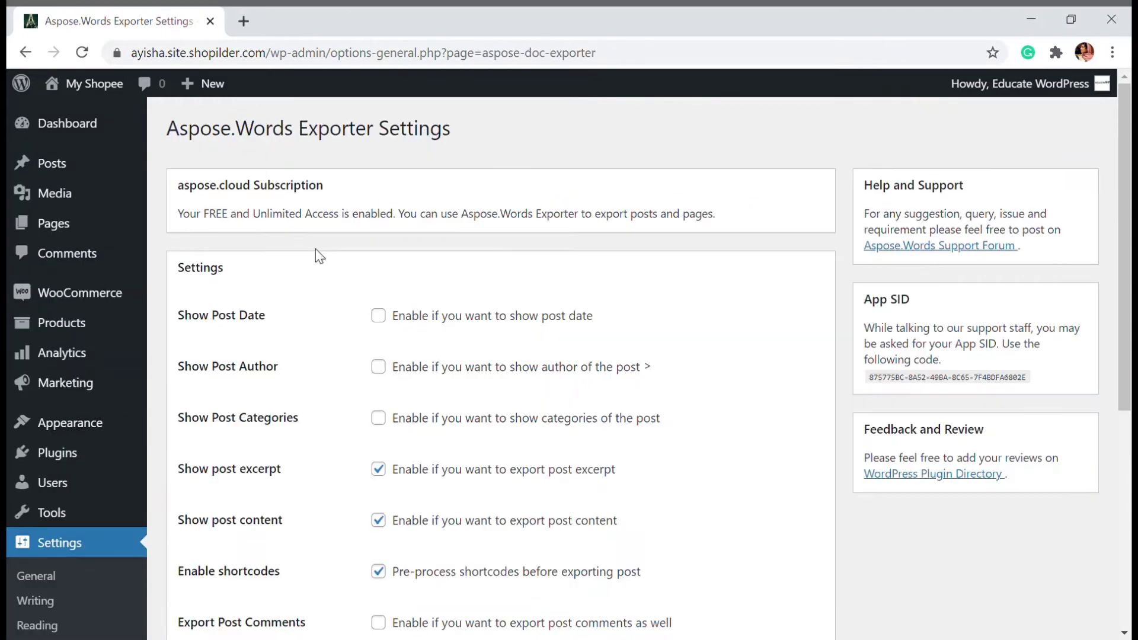
Step: Enable Show Post Date in the Aspose.Words Exporter settings, keep DOCX as the export file type and save the changes
scroll(415, 231, down, 2)
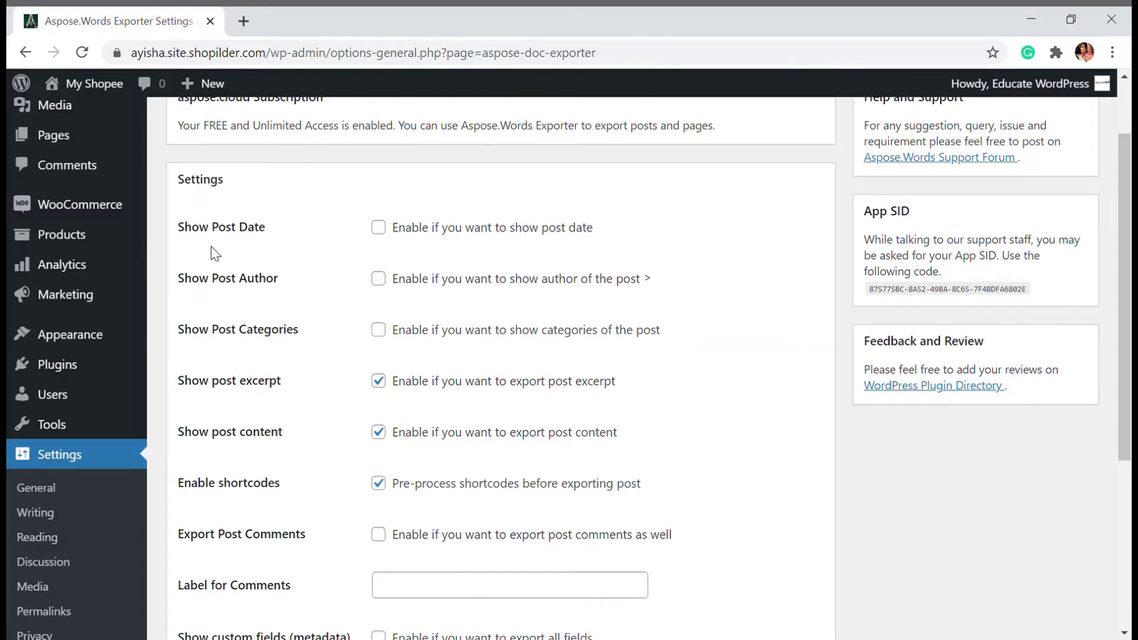
click(378, 227)
scroll(344, 394, down, 3)
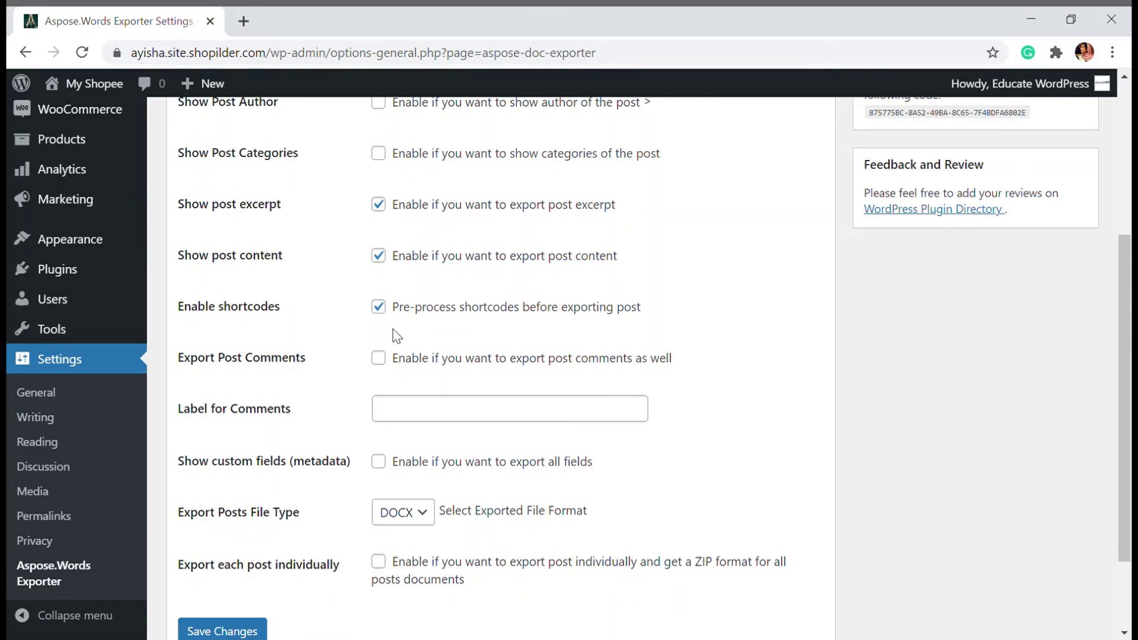
scroll(443, 341, down, 2)
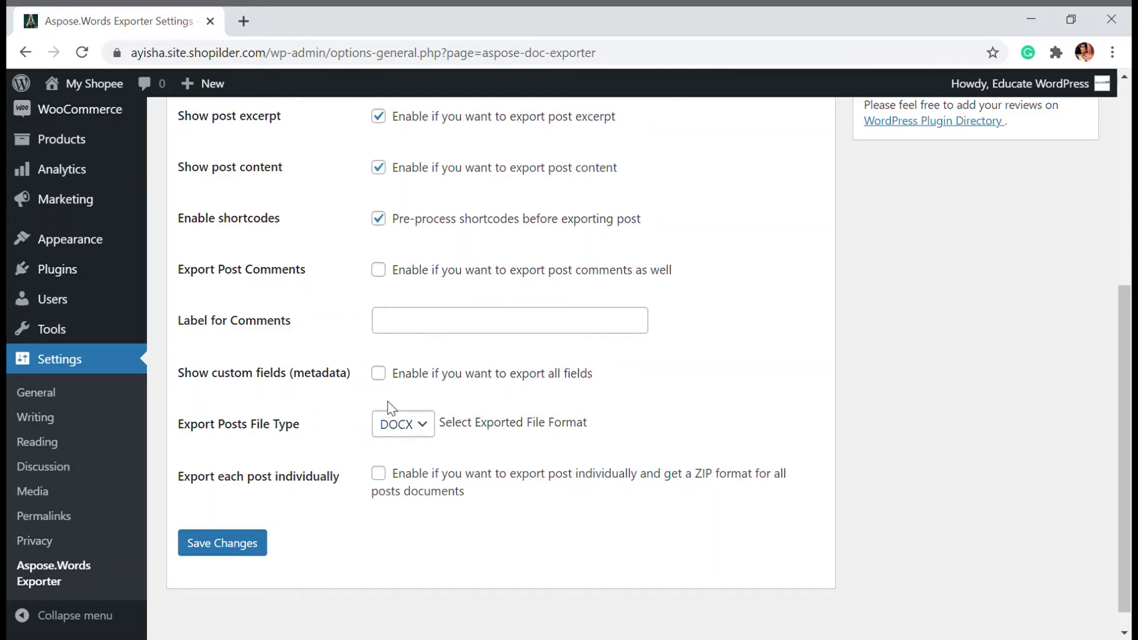
click(417, 430)
click(576, 403)
click(256, 550)
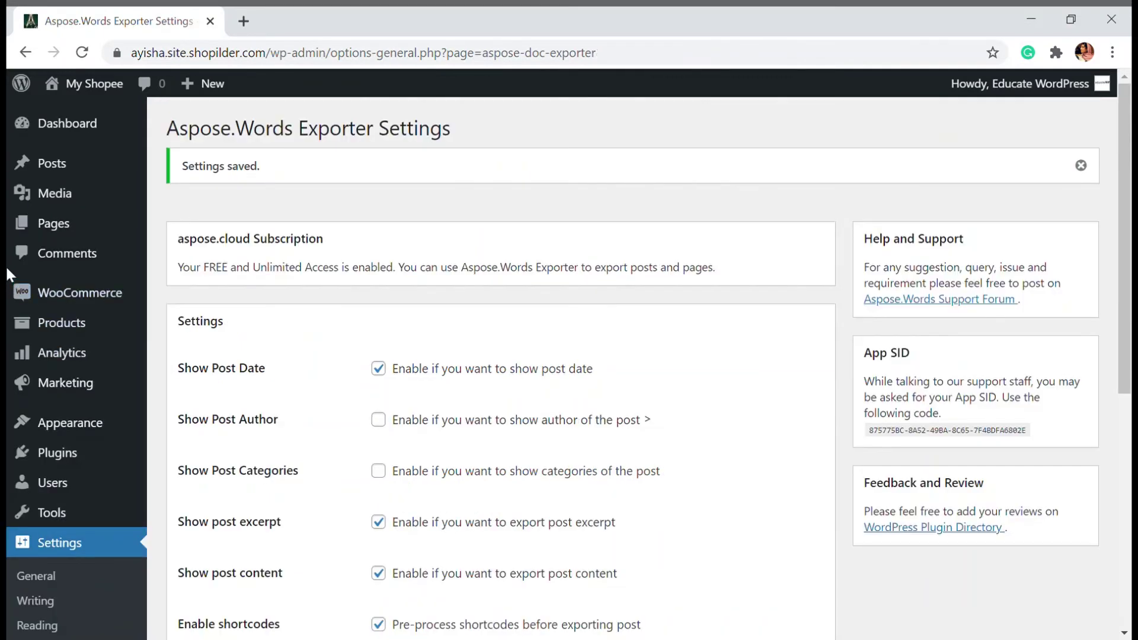
Step: Export the post "Best buys in 2021" to DOCX from the posts list and open the downloaded best-buys-in-2021.docx to check it
mouse_move(24, 172)
click(184, 171)
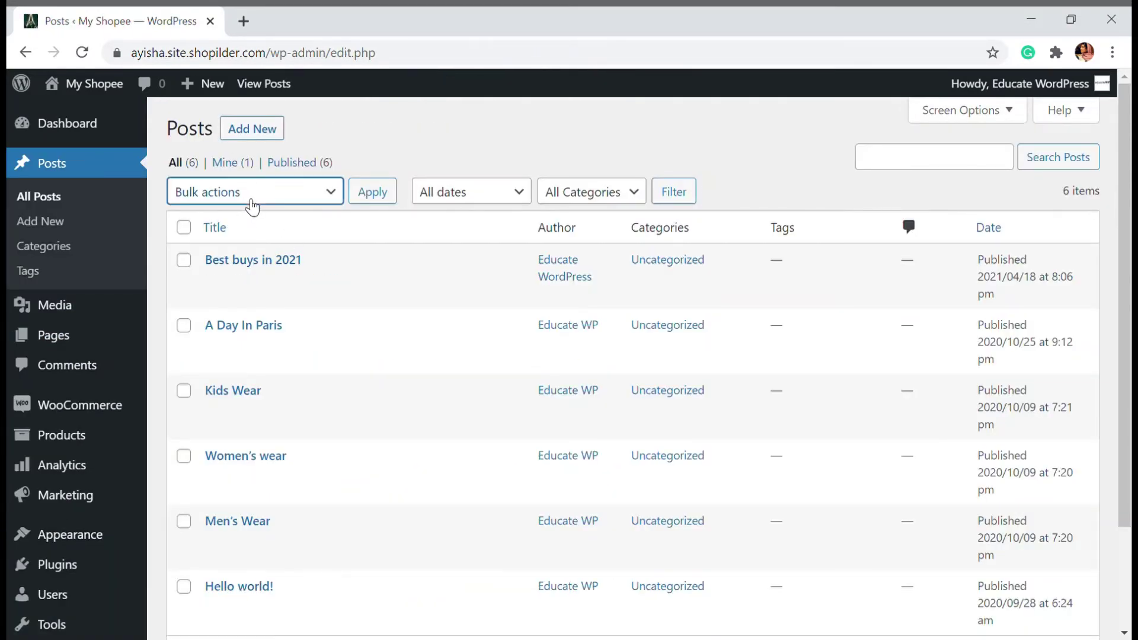
mouse_move(291, 278)
click(183, 260)
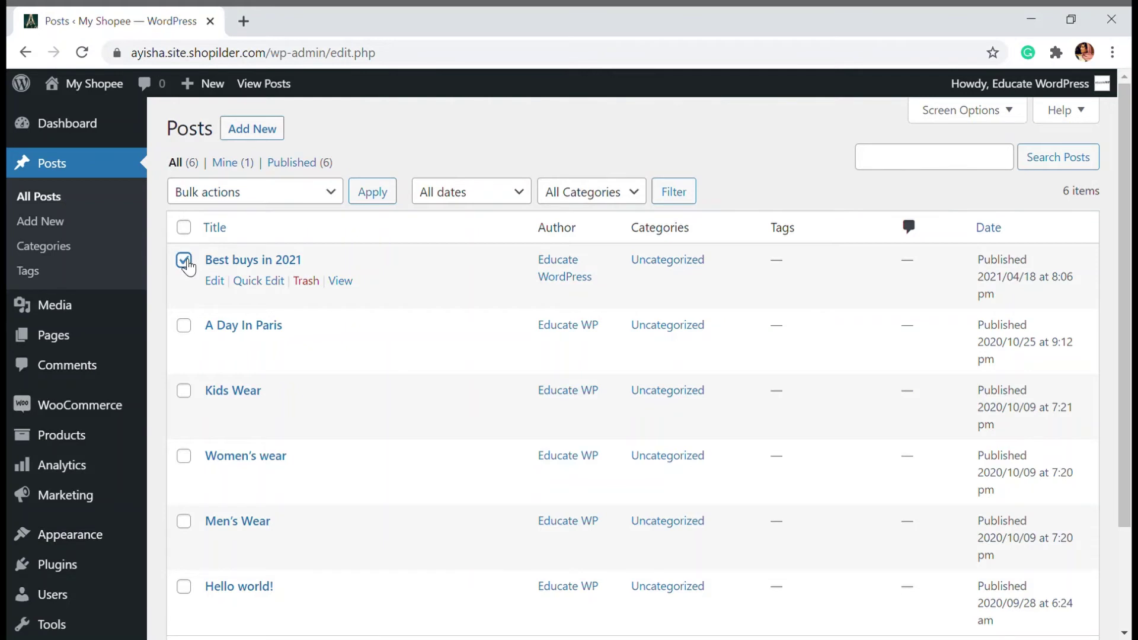
click(244, 206)
click(264, 272)
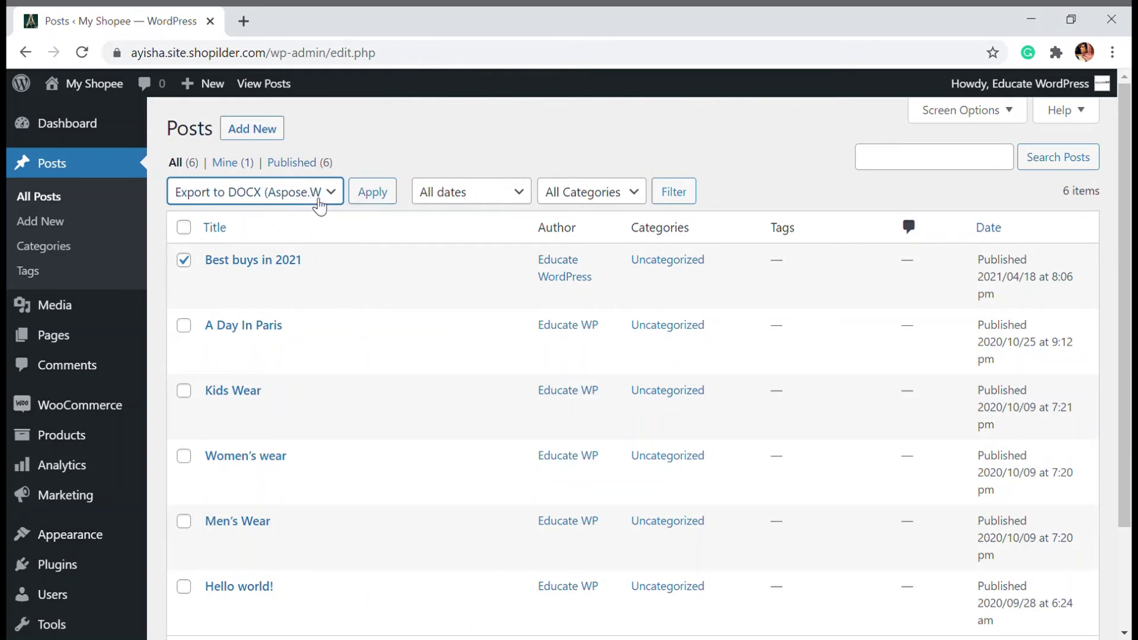
click(381, 197)
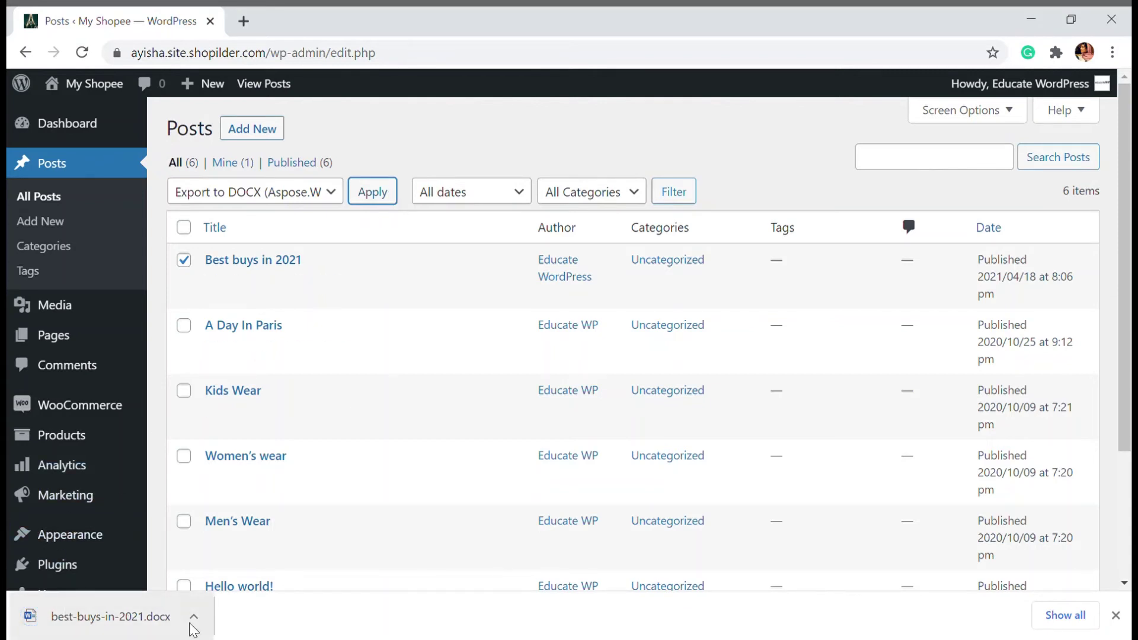
click(121, 622)
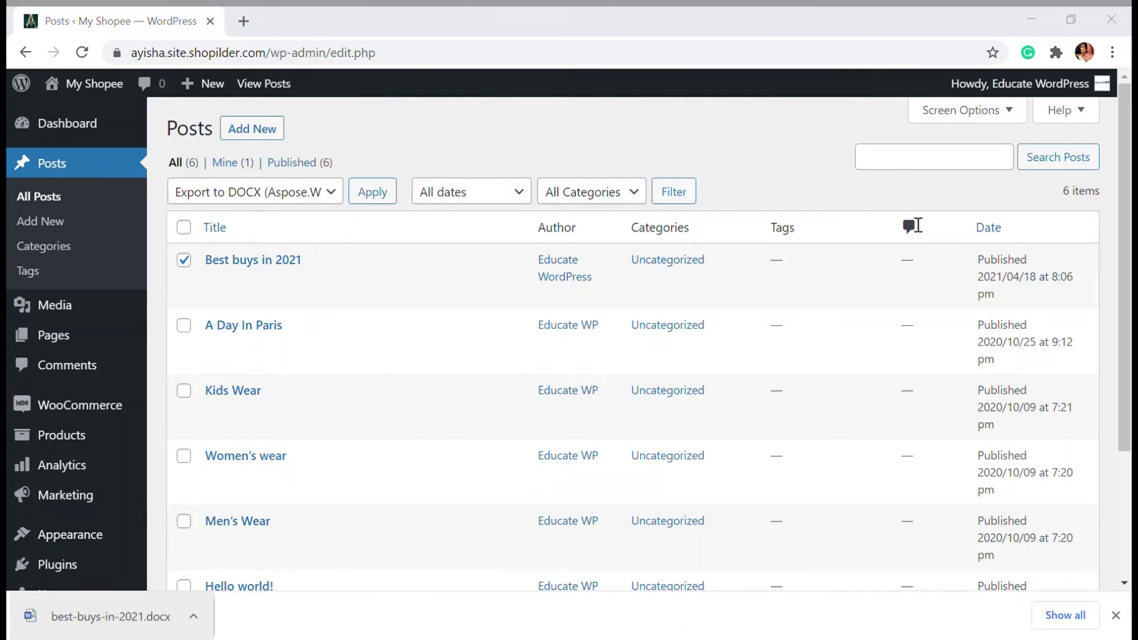
click(999, 59)
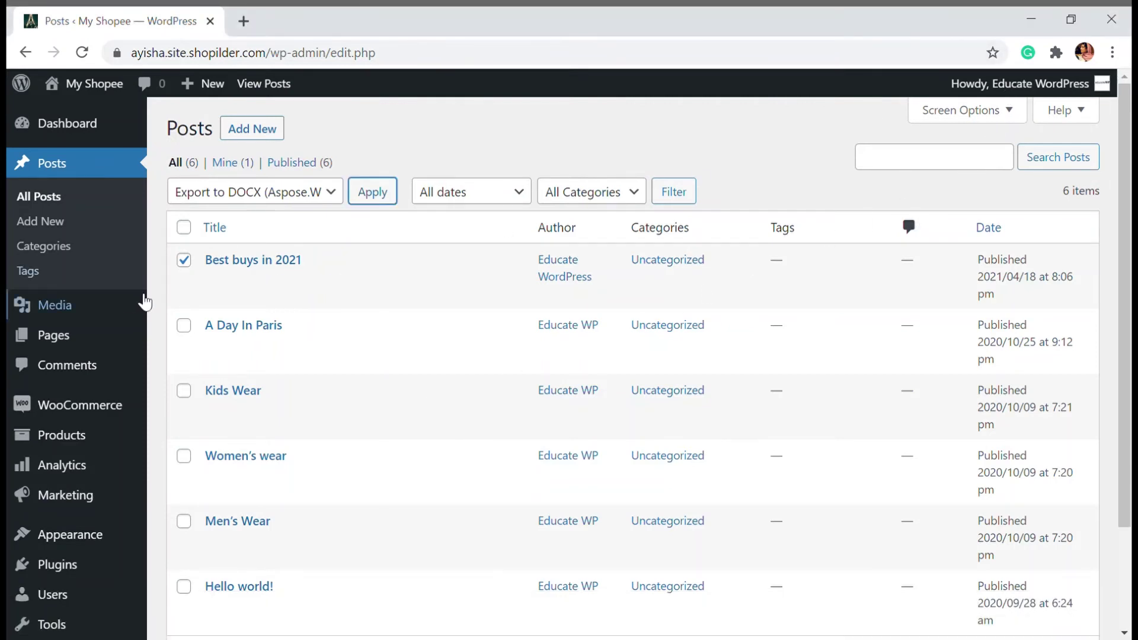
Step: Export the posts "Best buys in 2021" and "A Day In Paris" together to DOCX, then deselect "Best buys in 2021"
click(188, 260)
click(187, 323)
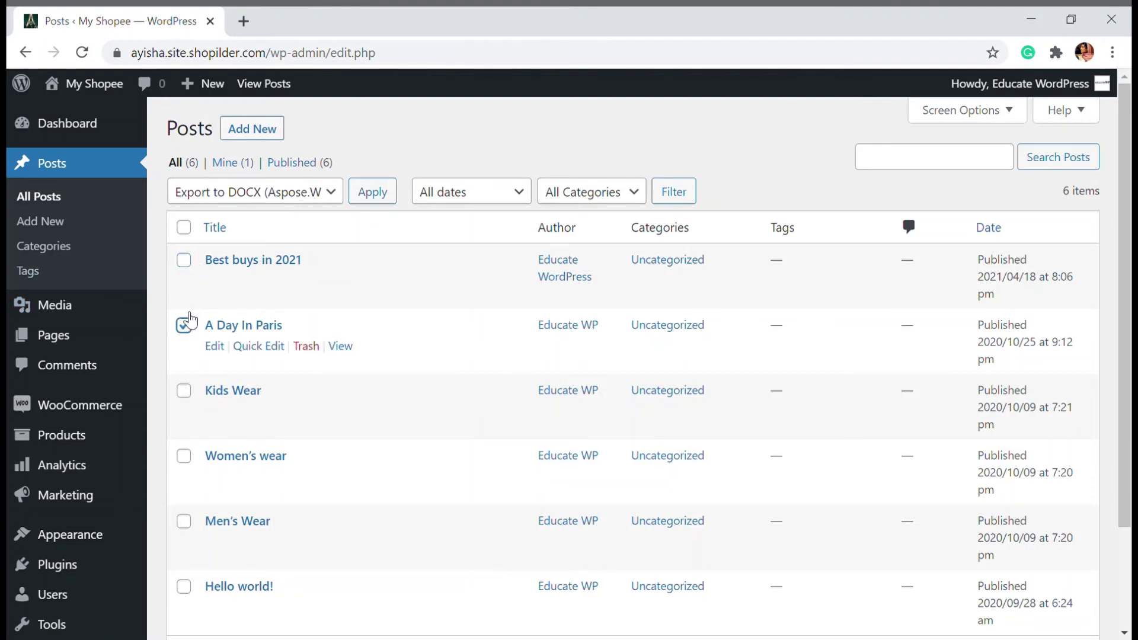
click(186, 261)
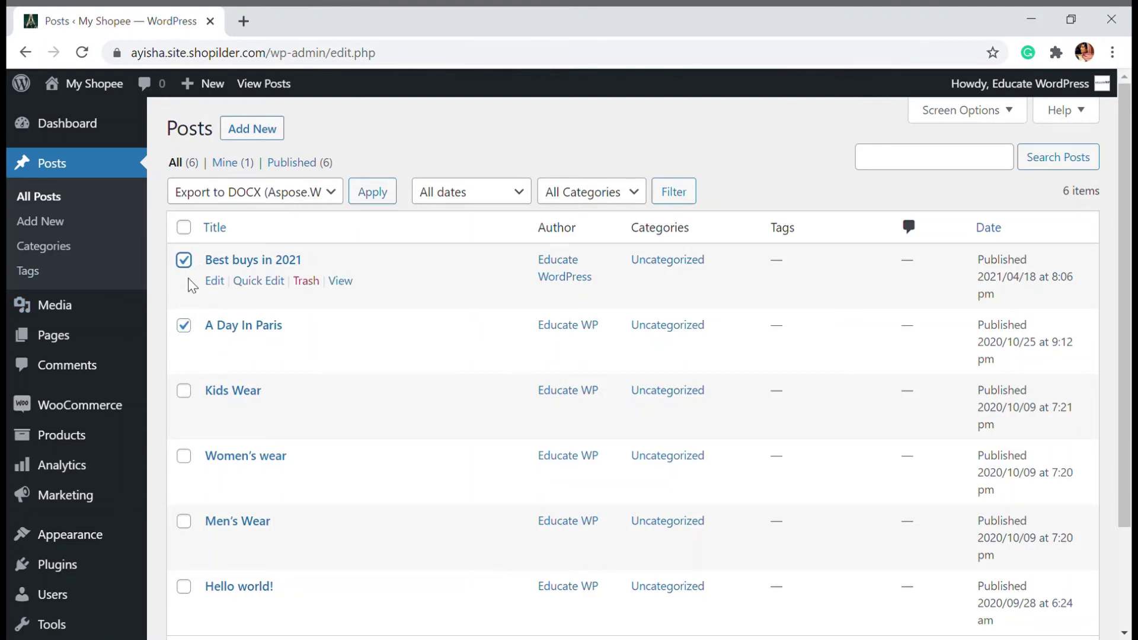
click(361, 191)
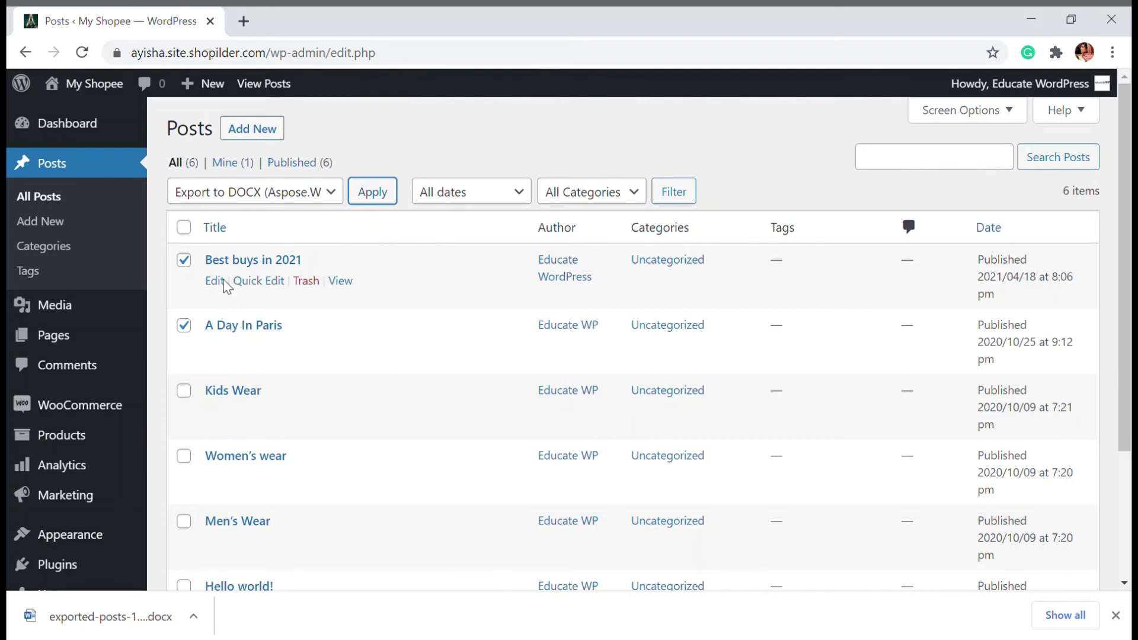
click(184, 260)
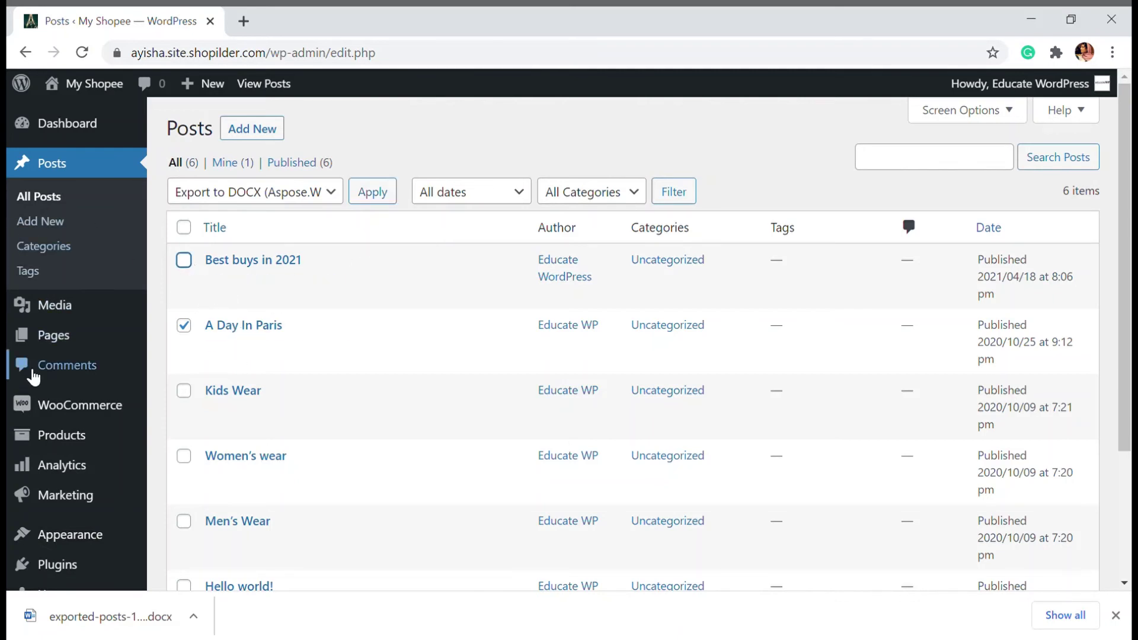
Step: Export the Blog and Cart pages together to DOCX and open the previously downloaded document with the exported posts
click(66, 336)
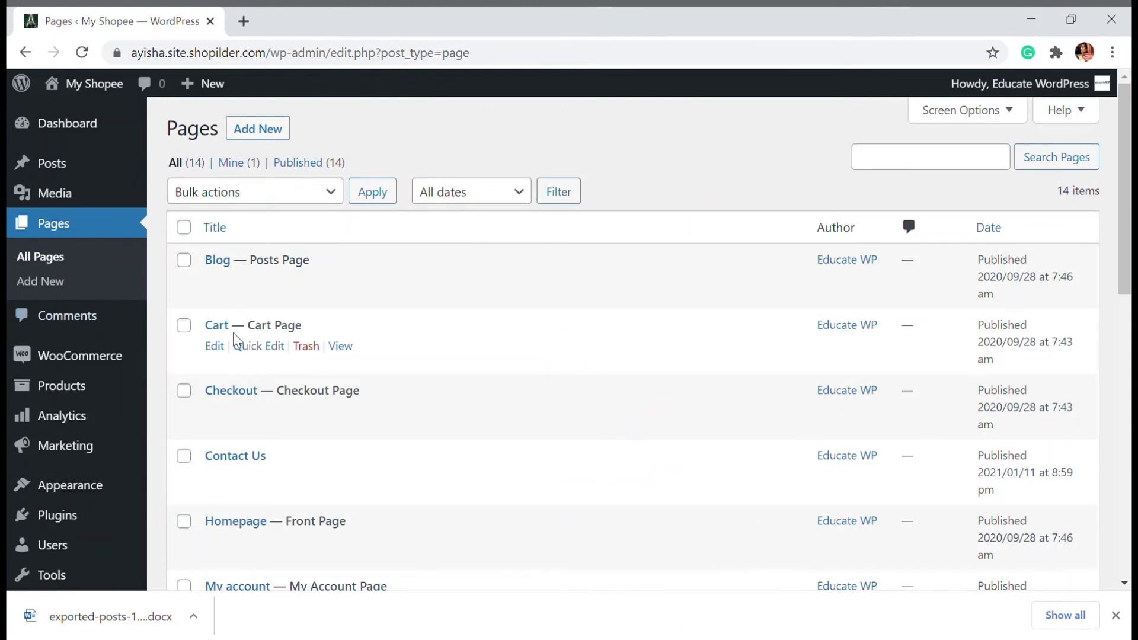
click(184, 261)
click(184, 325)
click(222, 197)
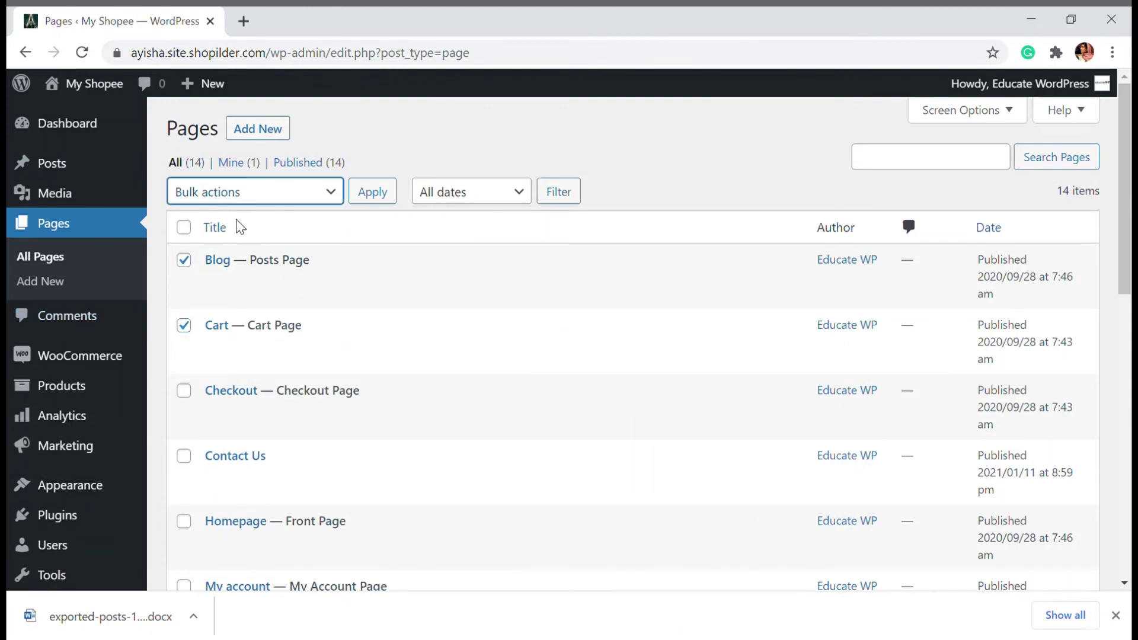
click(226, 263)
click(389, 194)
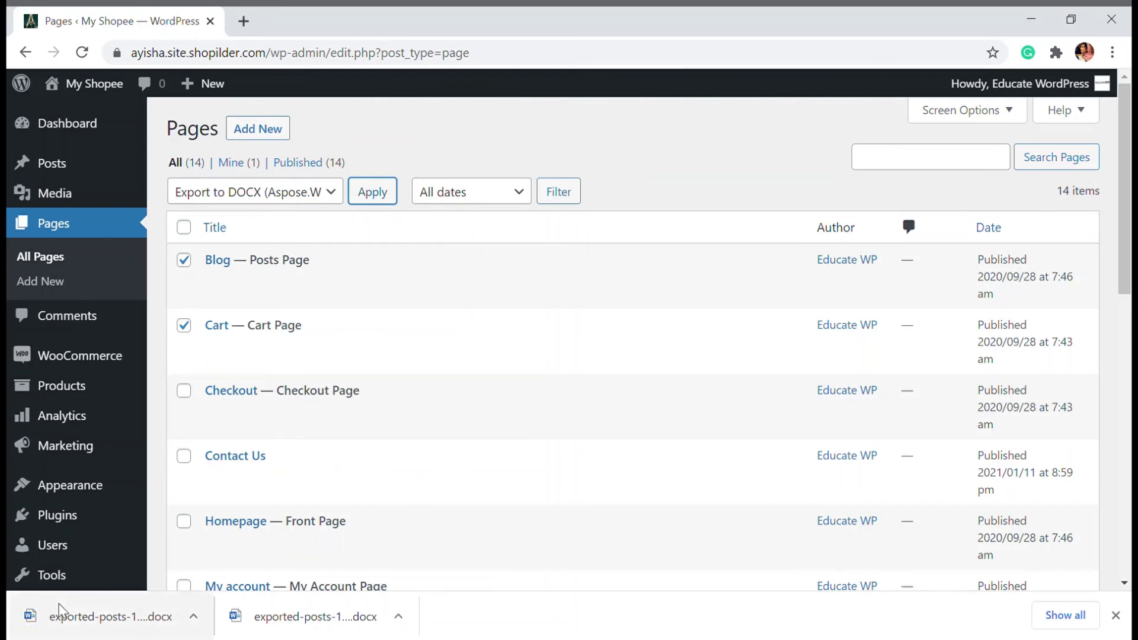
mouse_move(118, 585)
click(119, 613)
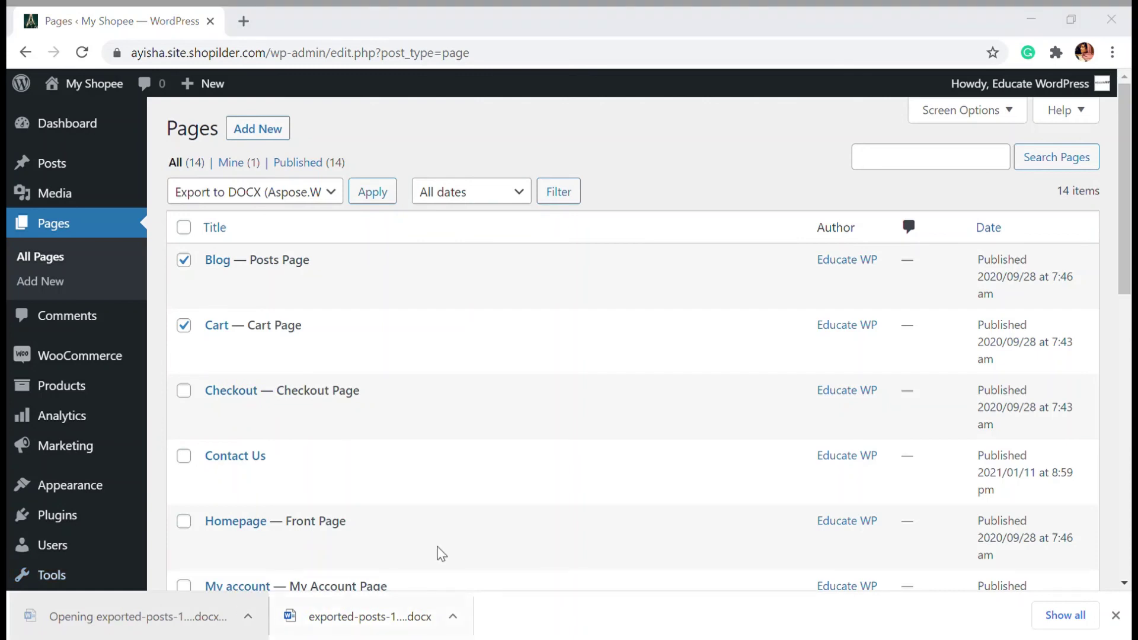